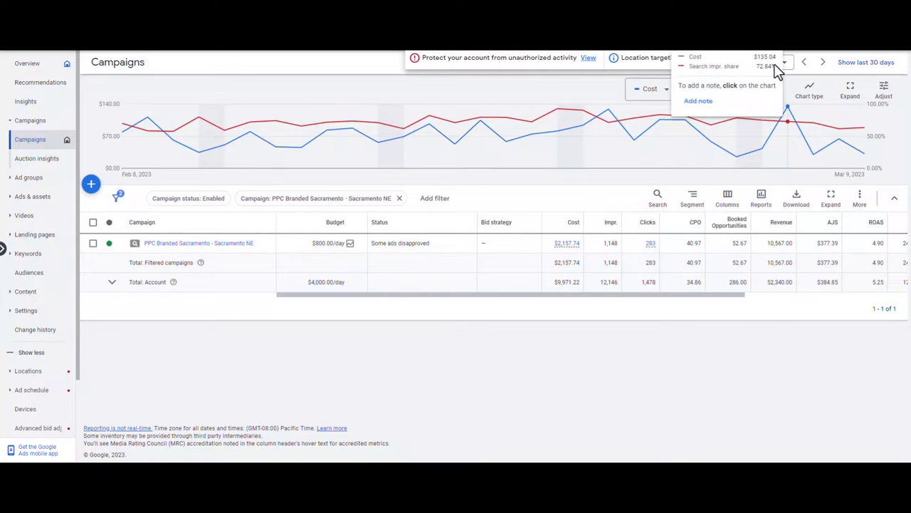
Step: Dismiss the banner and scroll the campaign table to the branded Sacramento campaign's 72.74% search impression share
left_click(762, 59)
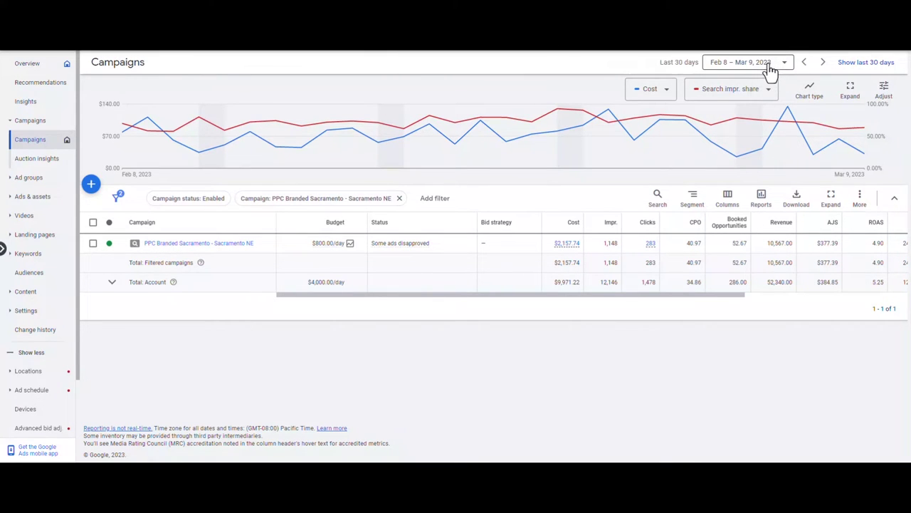
left_click(774, 68)
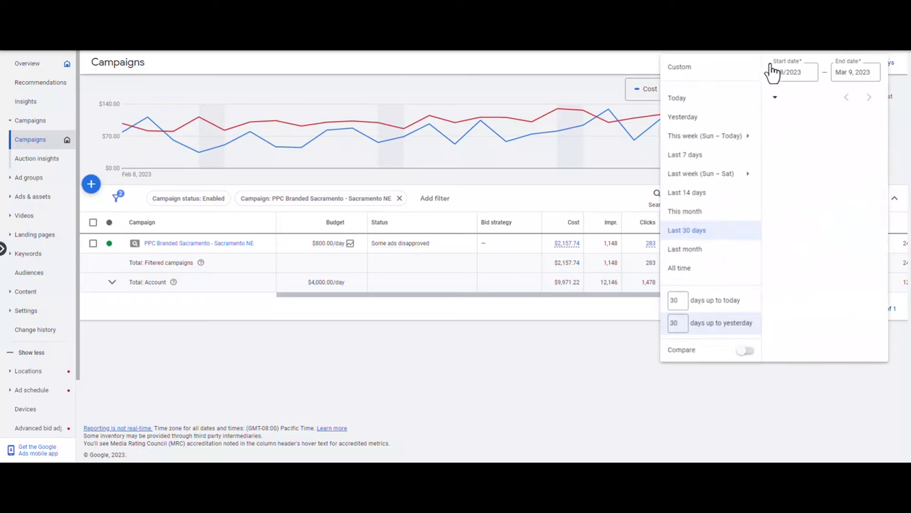
left_click(583, 336)
left_click_drag(577, 295, 728, 300)
mouse_move(804, 225)
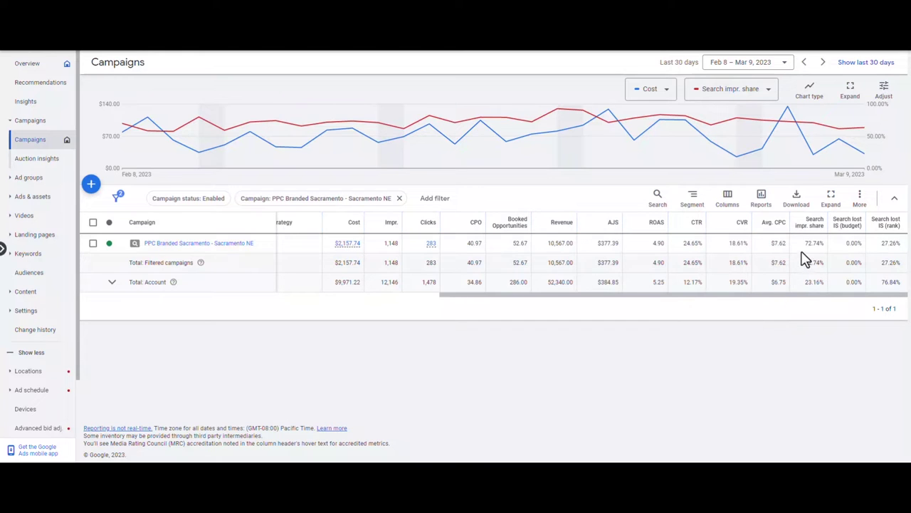
left_click_drag(805, 245, 827, 245)
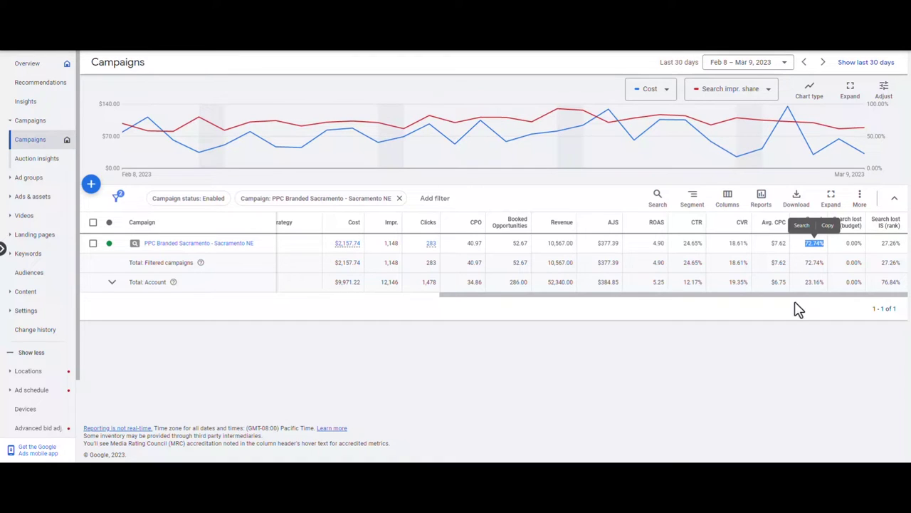
left_click(792, 349)
left_click_drag(733, 296, 698, 339)
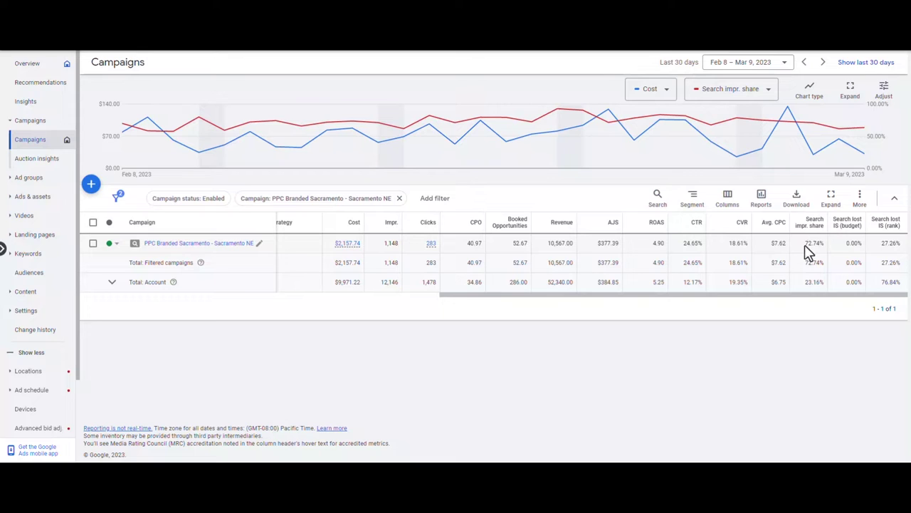
left_click_drag(805, 243, 824, 242)
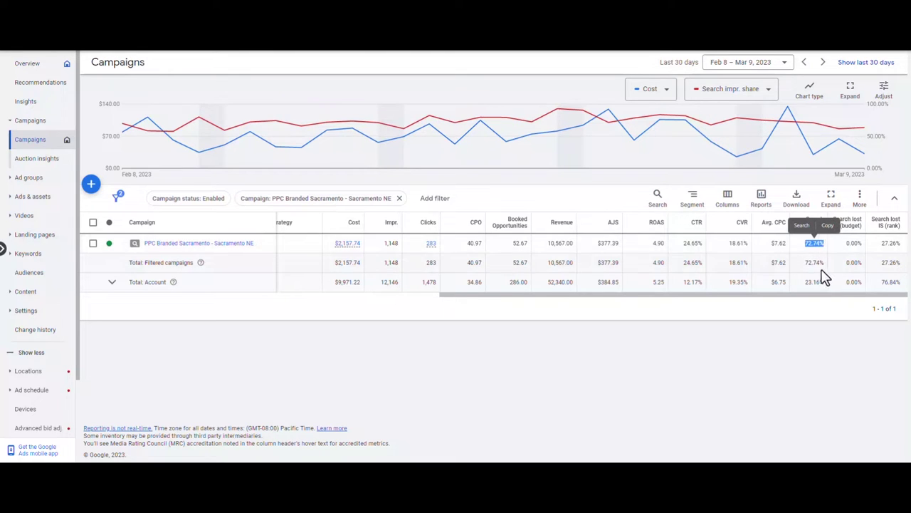
left_click(824, 363)
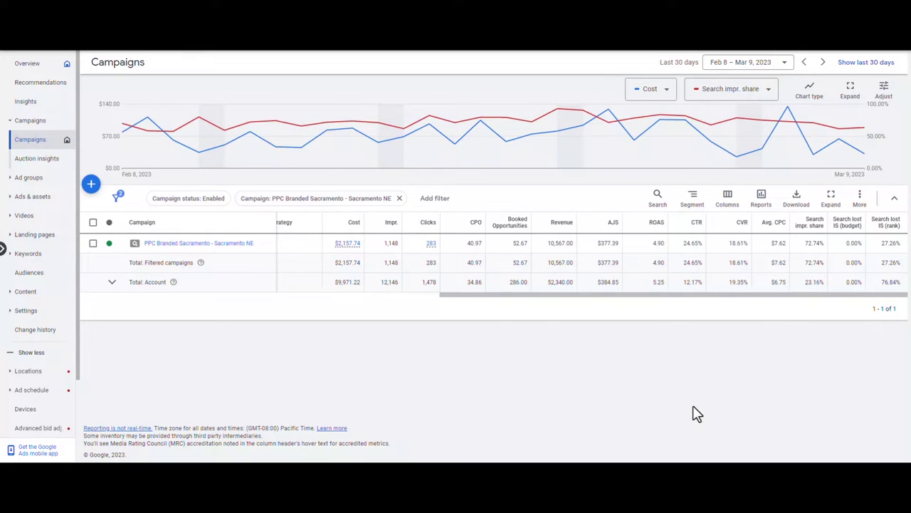
Step: Go to Tools > Bulk Actions > Rules and show the new rule type menu
left_click(676, 53)
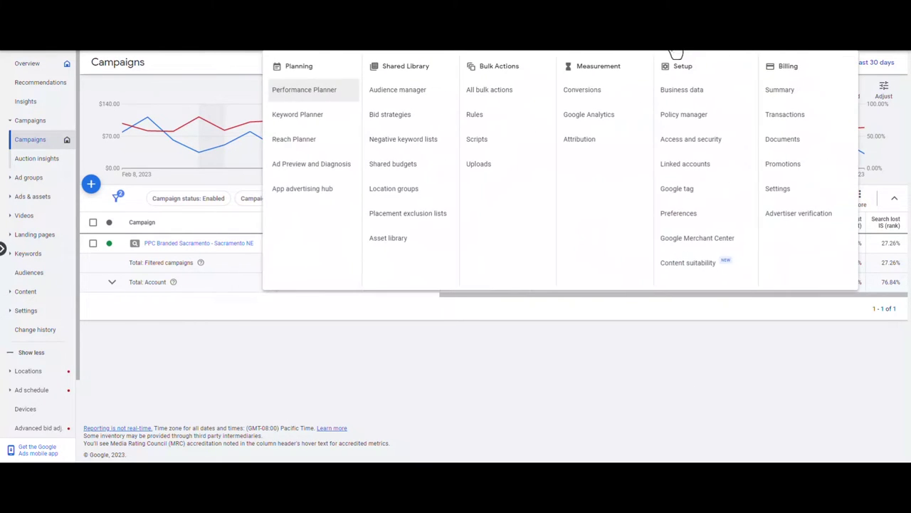
left_click(489, 125)
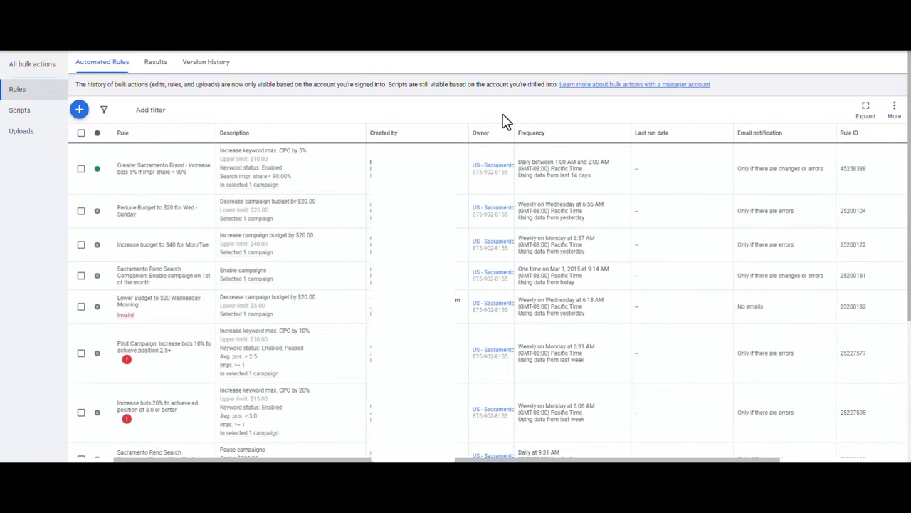
left_click(80, 114)
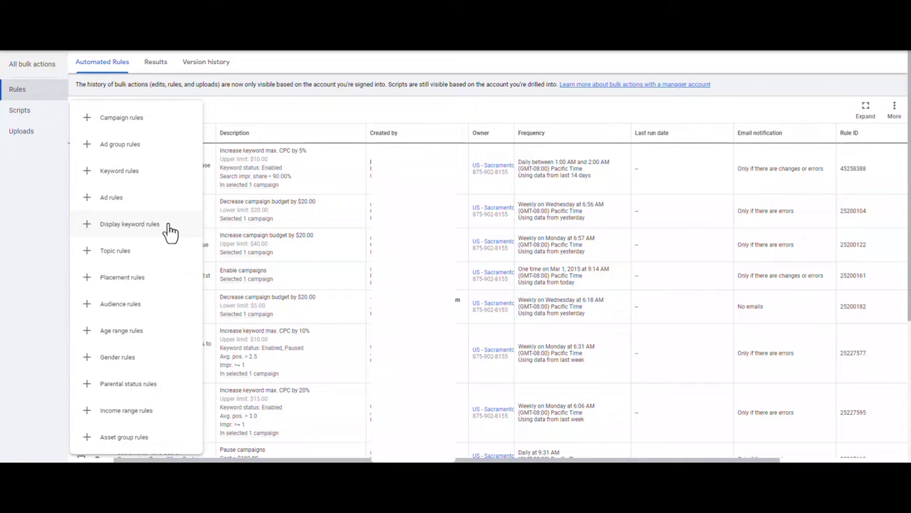
Step: Create a keyword rule and name it 'Increase KW bids for Branded'
left_click(182, 176)
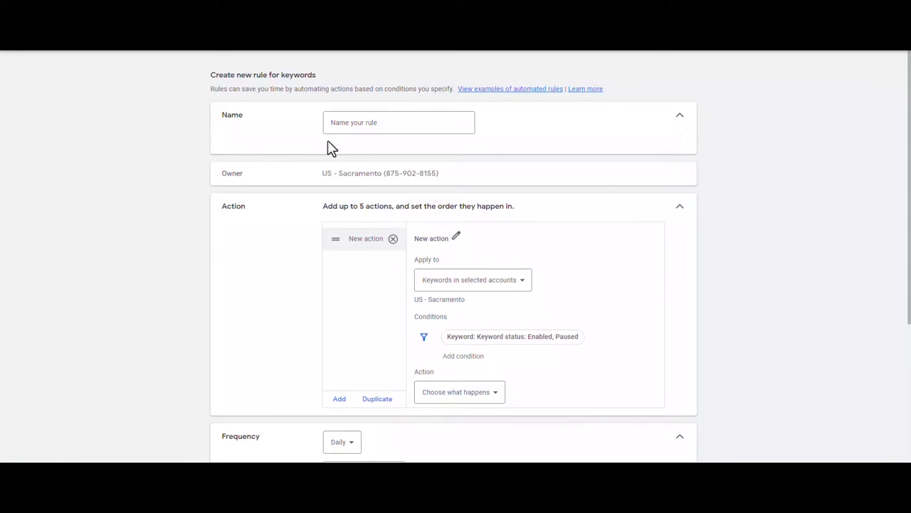
left_click(389, 122)
type("Increae ")
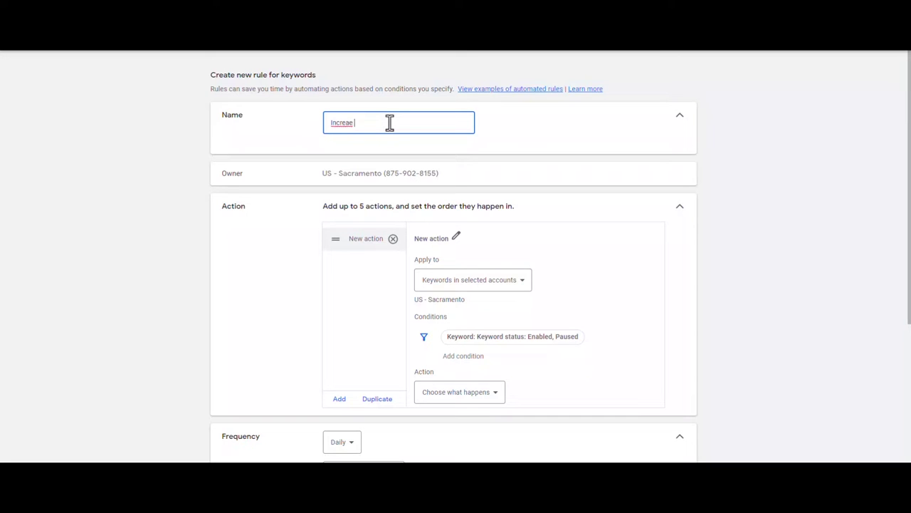
type("KW")
key("ctrl+a")
type("Increase KW bids for Branded")
left_click(793, 235)
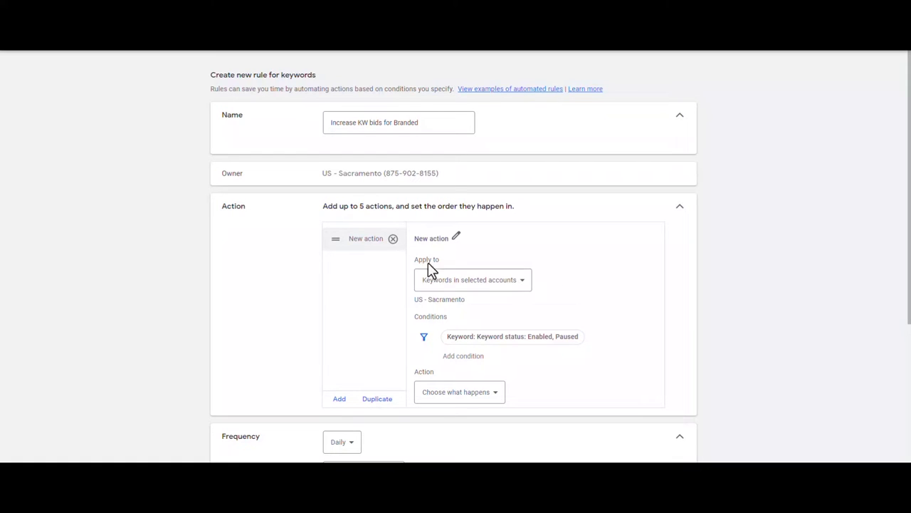
left_click(457, 289)
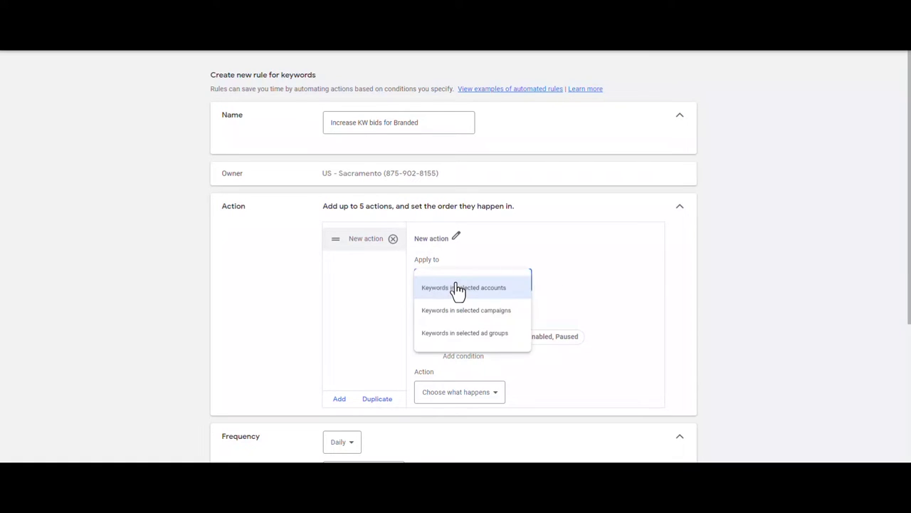
Step: Apply the rule to keywords in the PPC Branded Sacramento - Sacramento NE campaign
left_click(524, 317)
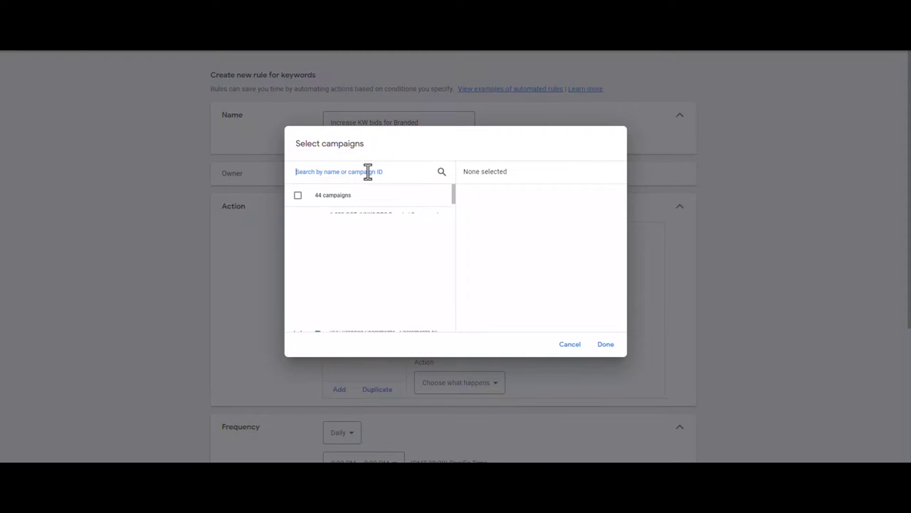
type("brand")
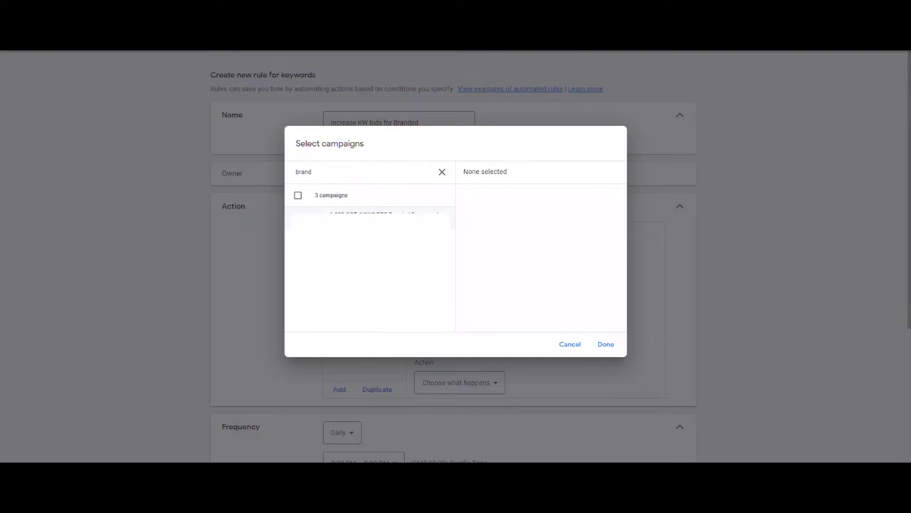
left_click(605, 345)
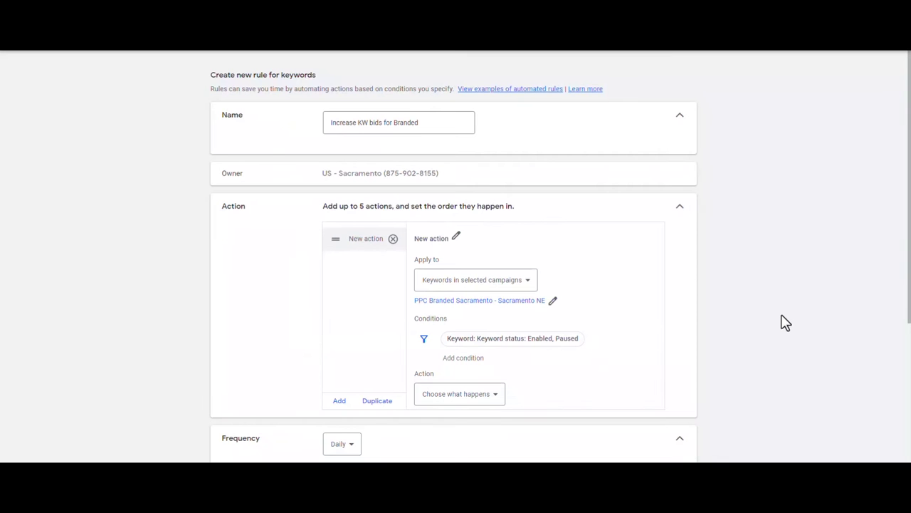
left_click(487, 343)
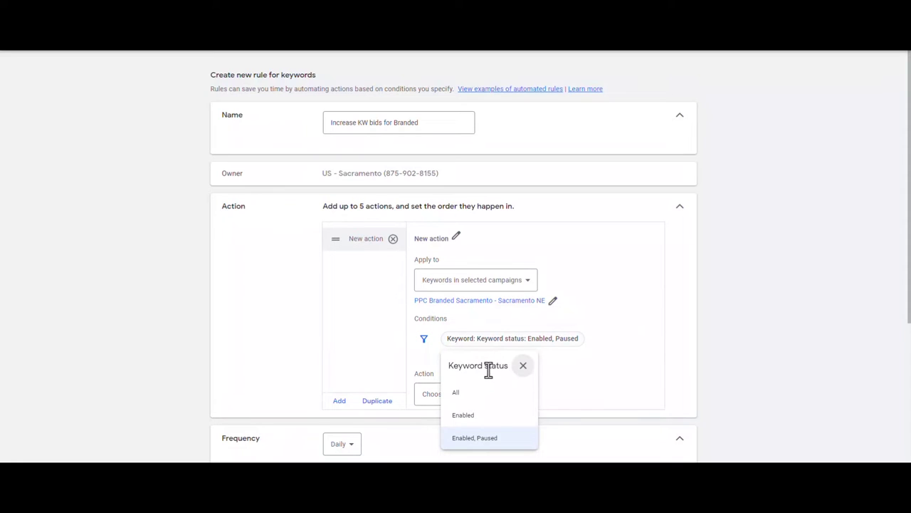
Step: Limit keyword status to Enabled and add a campaign search impression share < 90 condition
left_click(490, 420)
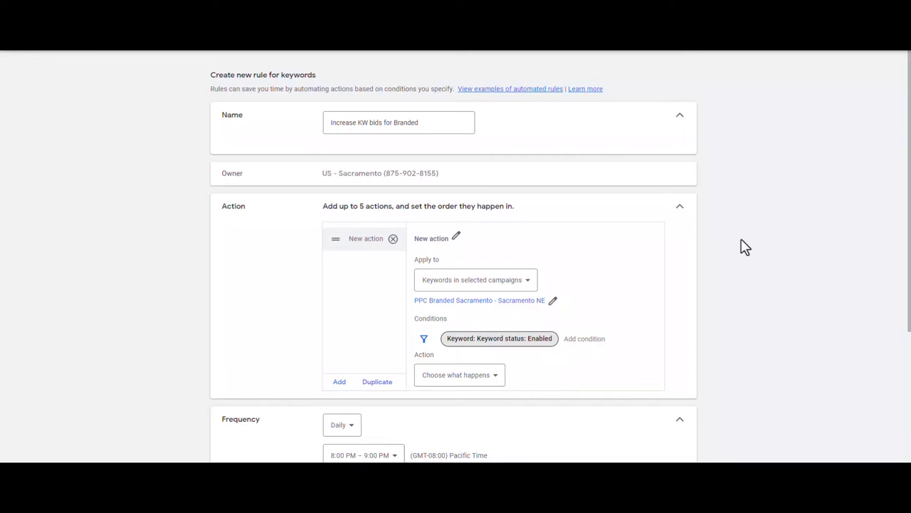
scroll(740, 246, "down", 1)
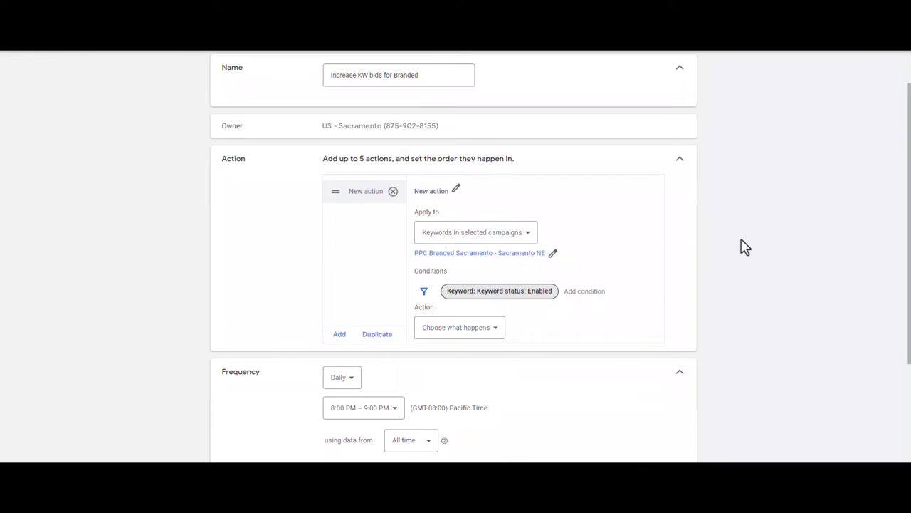
left_click(593, 292)
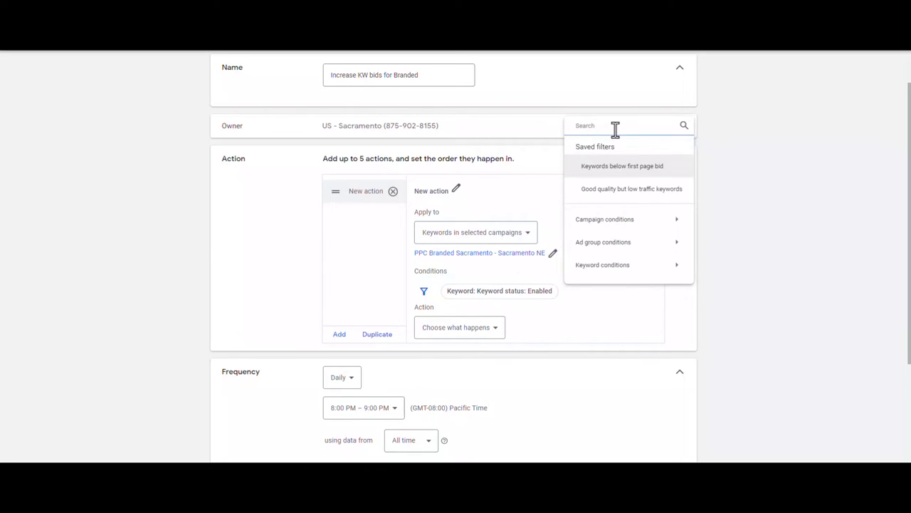
type("impression")
key("ctrl+a")
type("s")
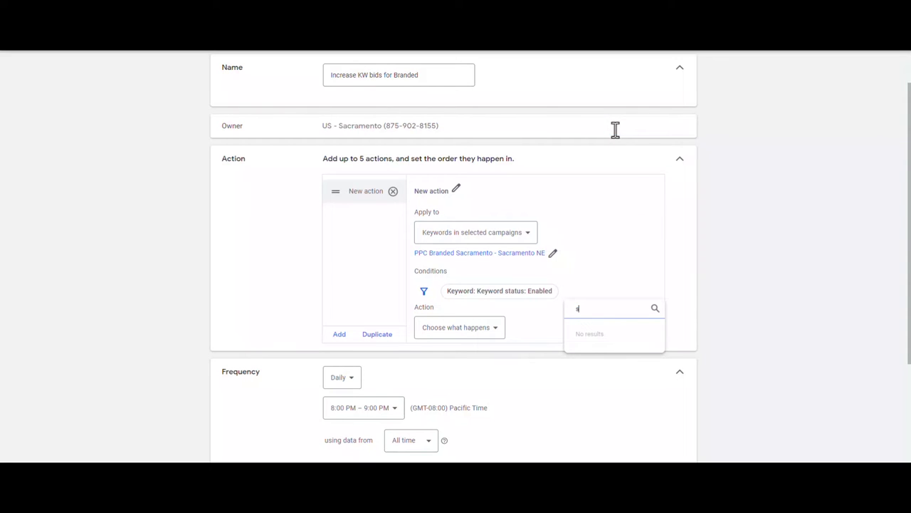
type("earch imp")
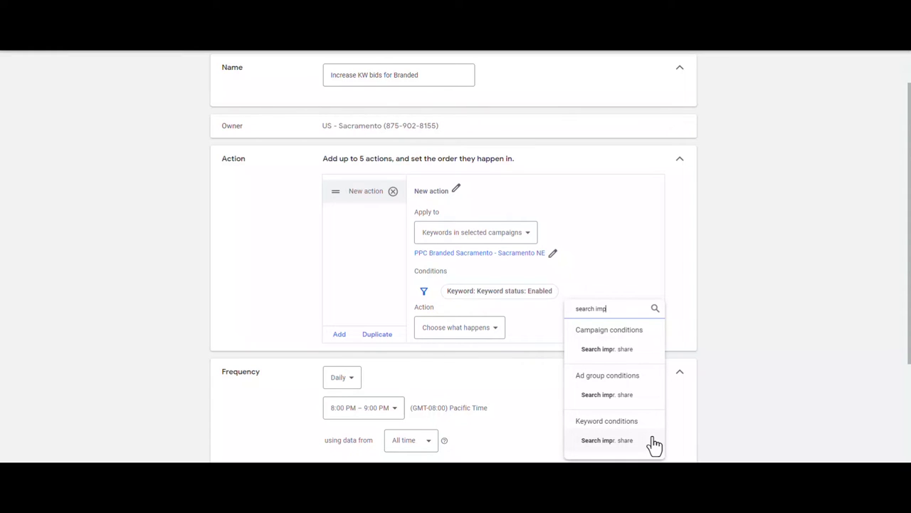
left_click(634, 351)
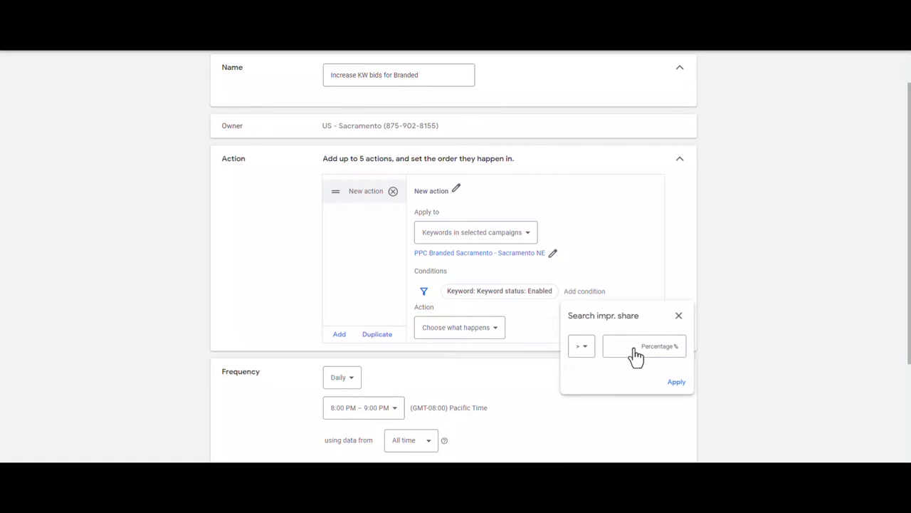
left_click(588, 349)
left_click(590, 381)
left_click(651, 348)
type("90")
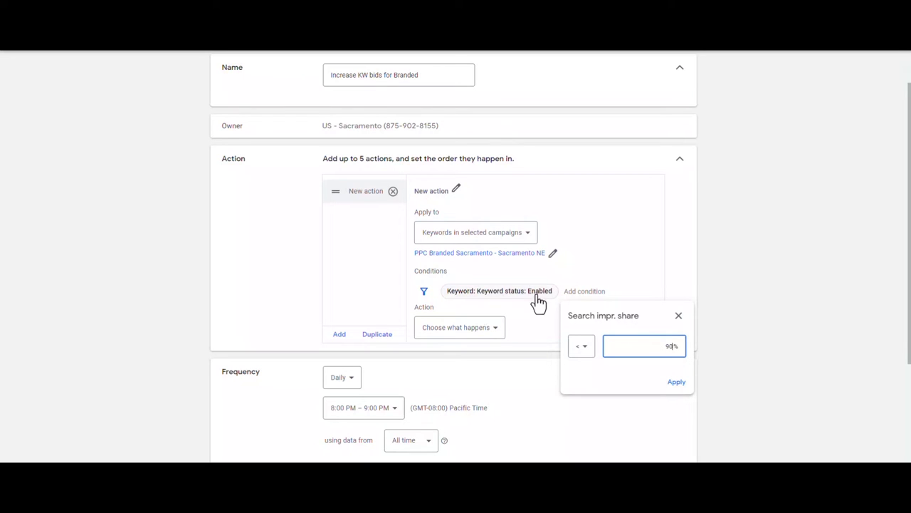
left_click(676, 385)
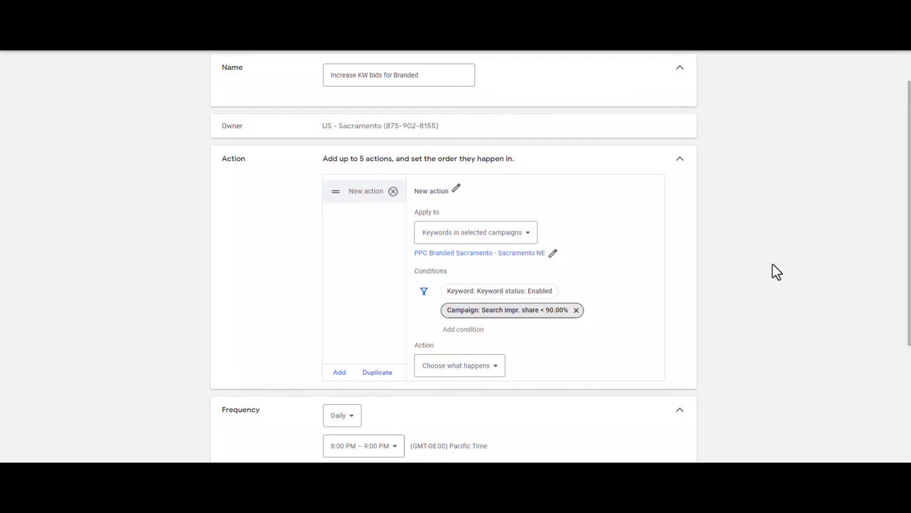
Step: Scroll down to the Action section and open the 'Choose what happens' dropdown
scroll(776, 272, "down", 1)
left_click_drag(445, 224, 420, 222)
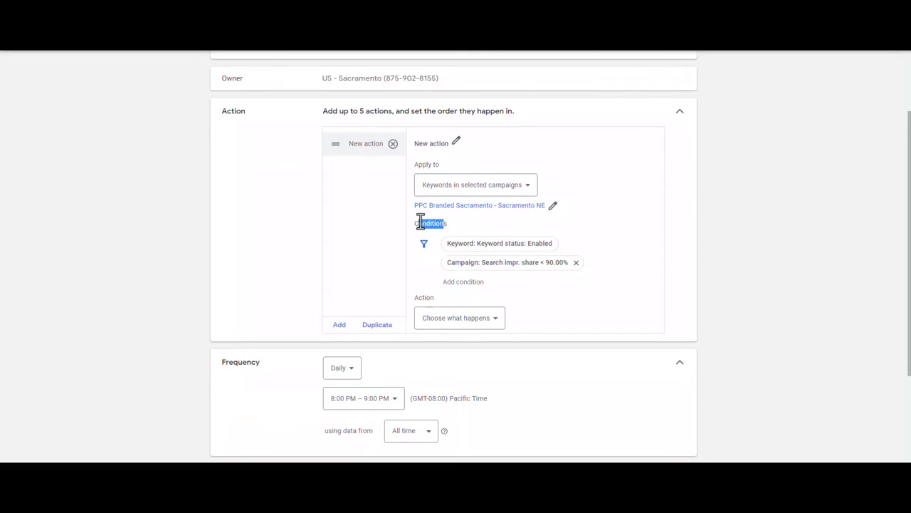
left_click(526, 260)
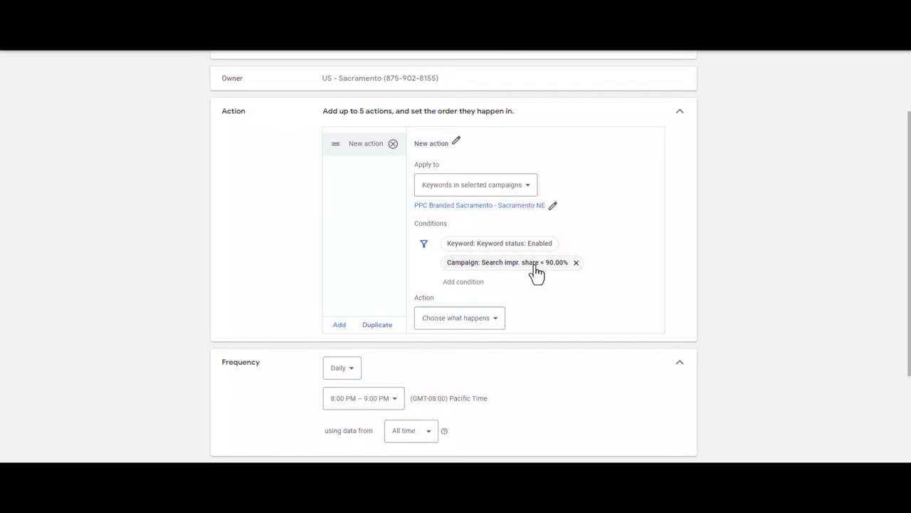
left_click(461, 328)
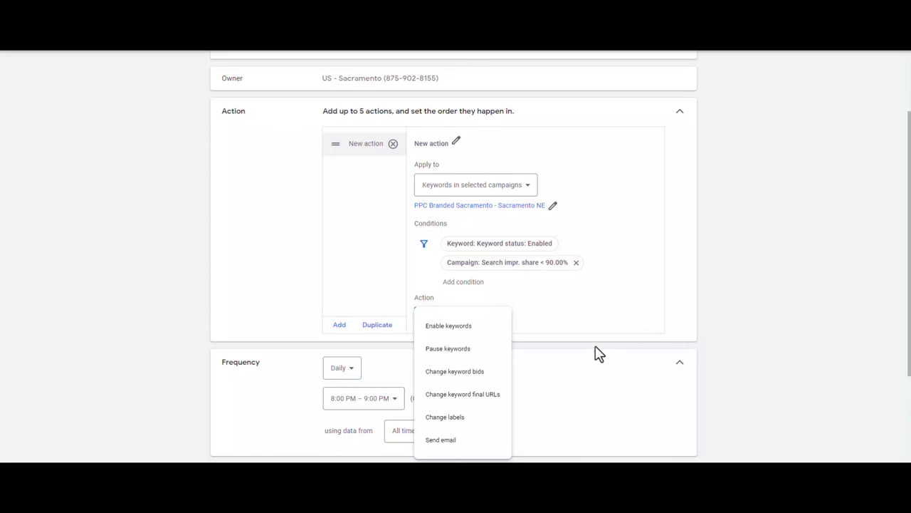
Step: Set the rule action to change keyword bids using Increase bids
left_click(488, 374)
scroll(596, 287, "down", 1)
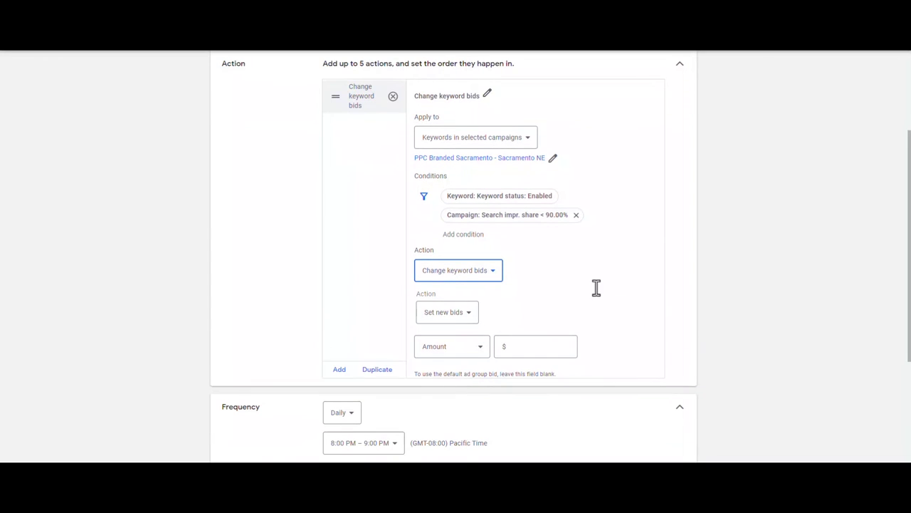
left_click(462, 316)
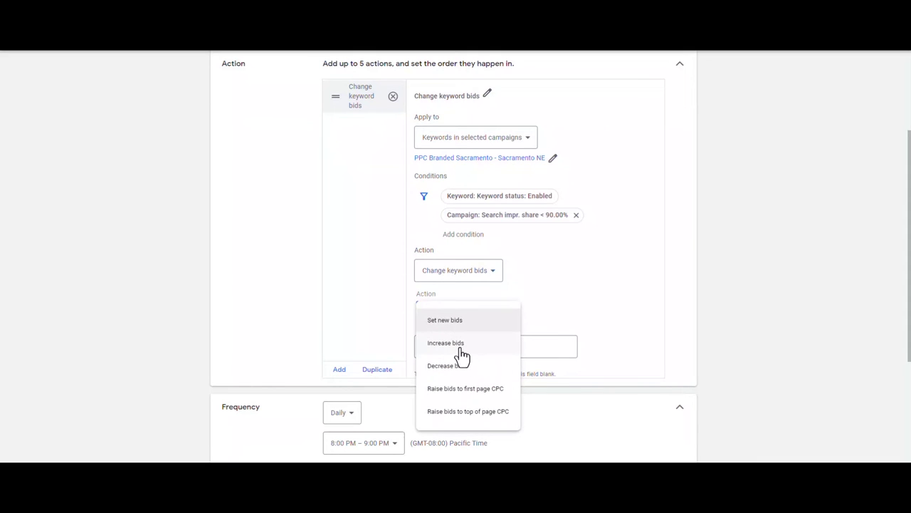
left_click(458, 345)
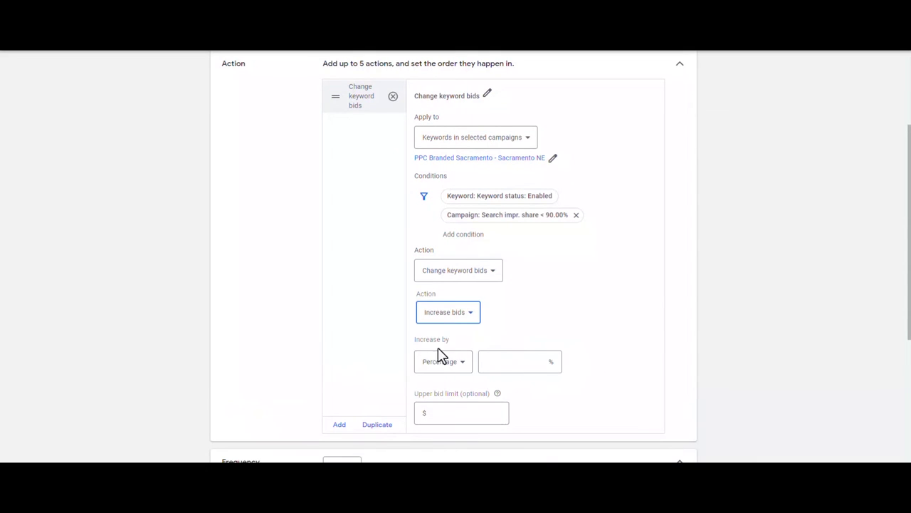
Step: Enter a 5% bid increase with a $10 upper bid limit
left_click(499, 360)
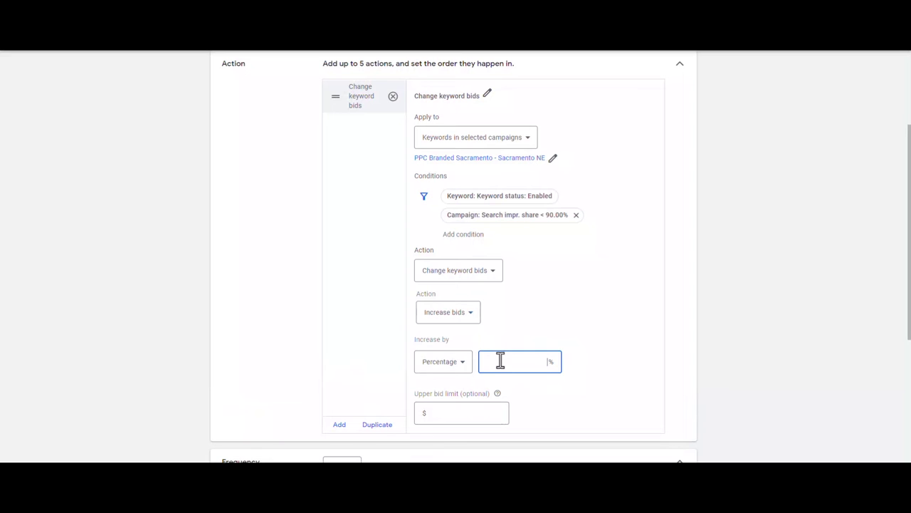
type("5")
left_click(615, 354)
left_click(476, 413)
type("10")
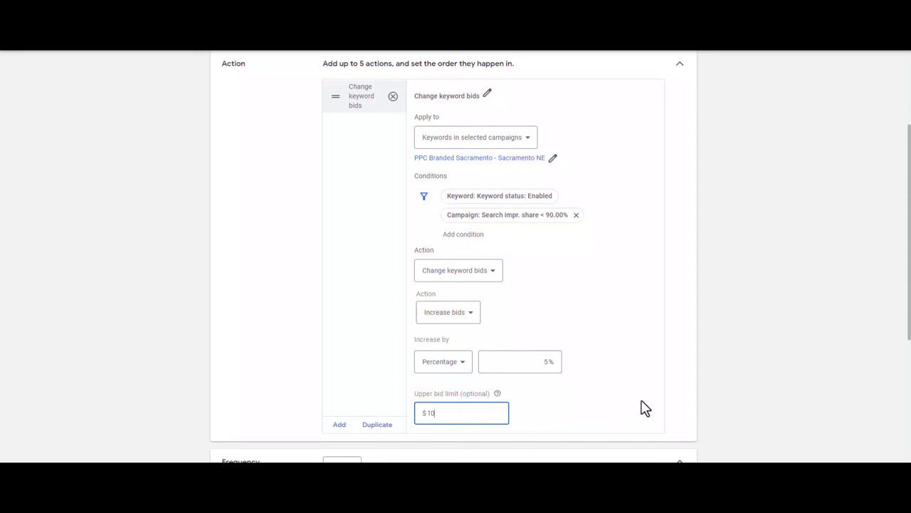
left_click(644, 407)
left_click(450, 416)
left_click(463, 279)
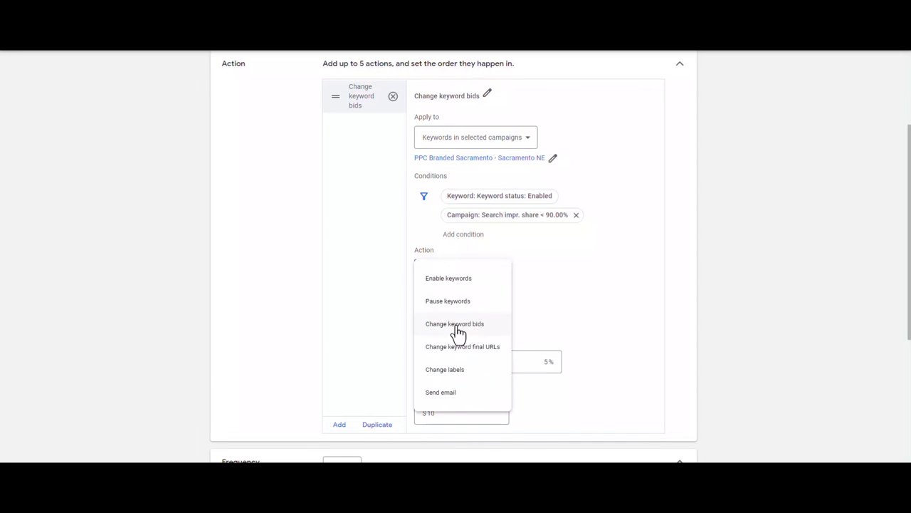
left_click(593, 296)
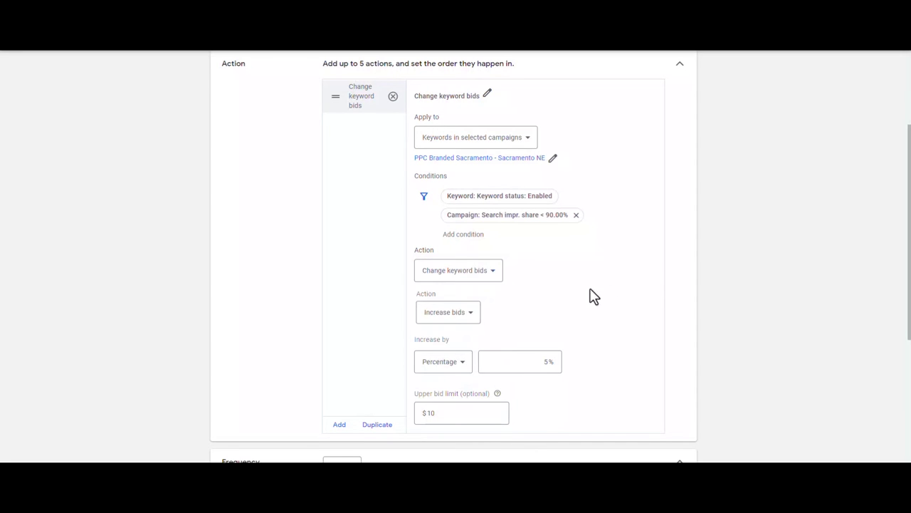
left_click(463, 321)
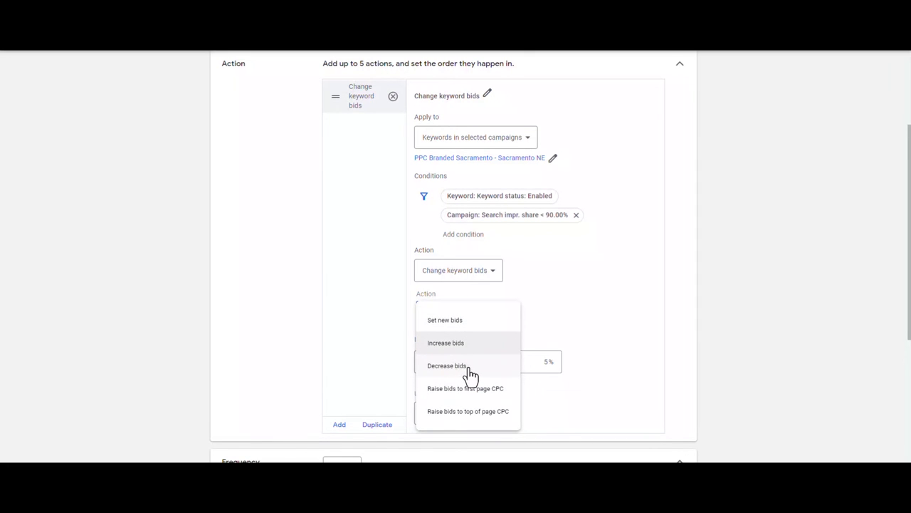
left_click(461, 322)
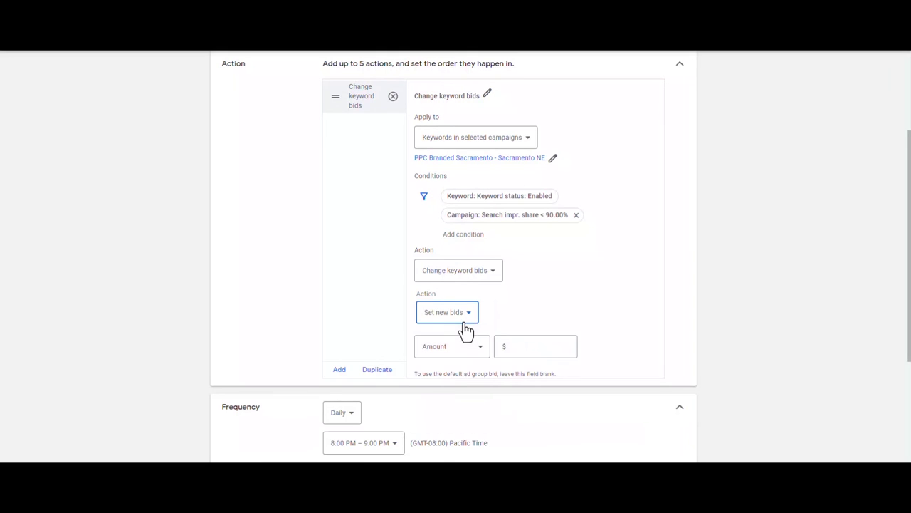
left_click(530, 347)
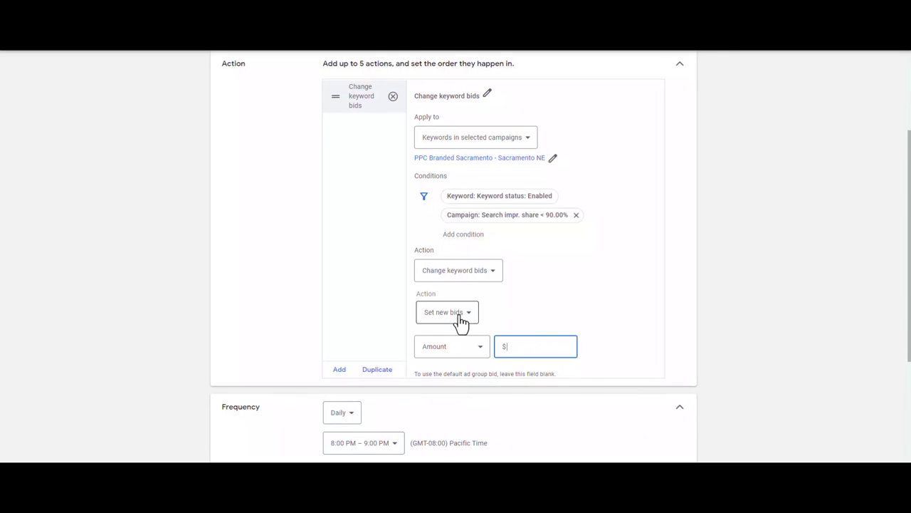
left_click(431, 319)
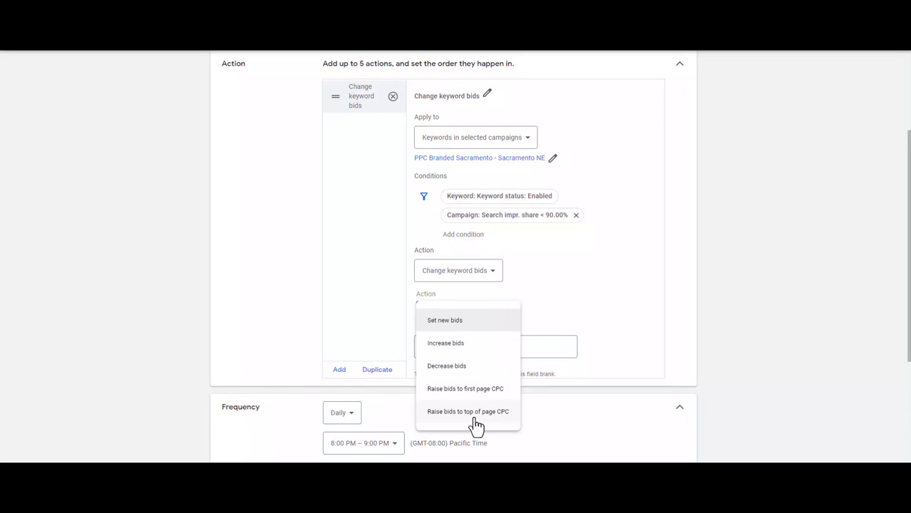
left_click(478, 350)
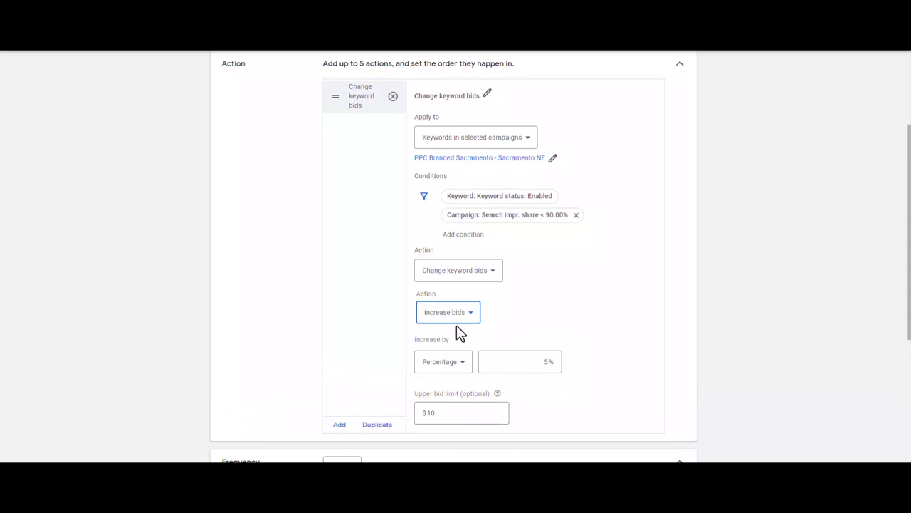
left_click(452, 368)
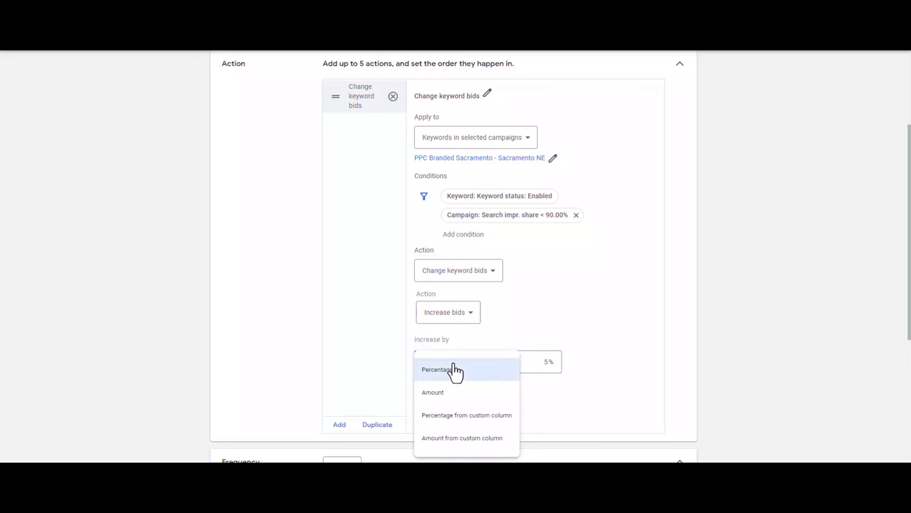
left_click(449, 377)
left_click(521, 364)
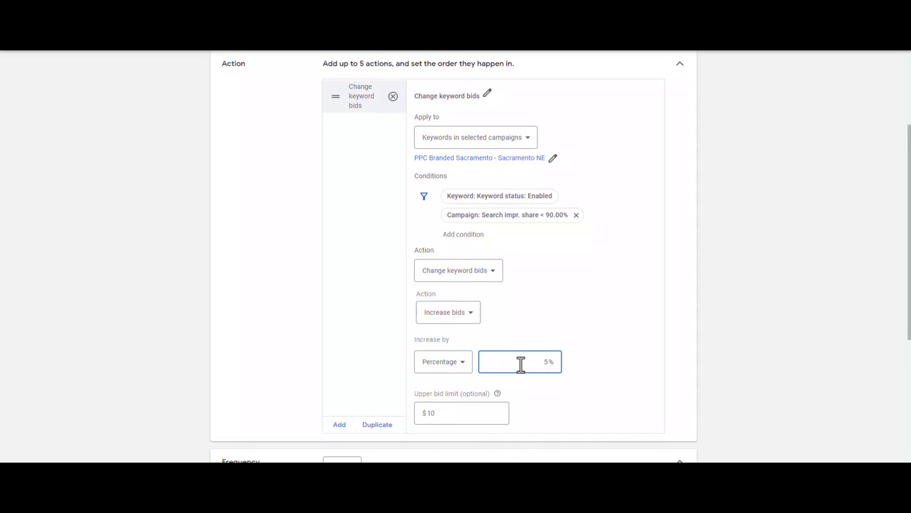
Step: Set Frequency to Daily and the 'using data from' range to Last 14 days
scroll(614, 354, "down", 1)
left_click(768, 322)
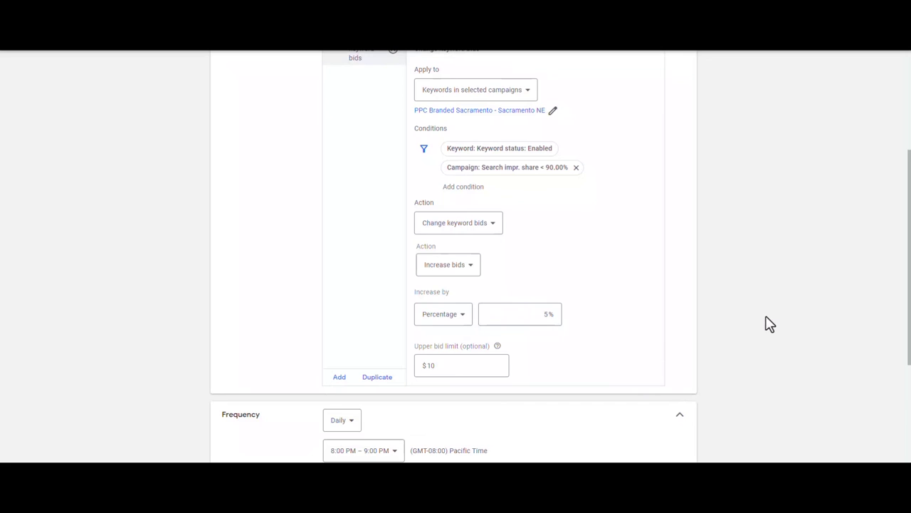
scroll(768, 323, "up", 2)
scroll(768, 322, "down", 4)
scroll(768, 322, "up", 1)
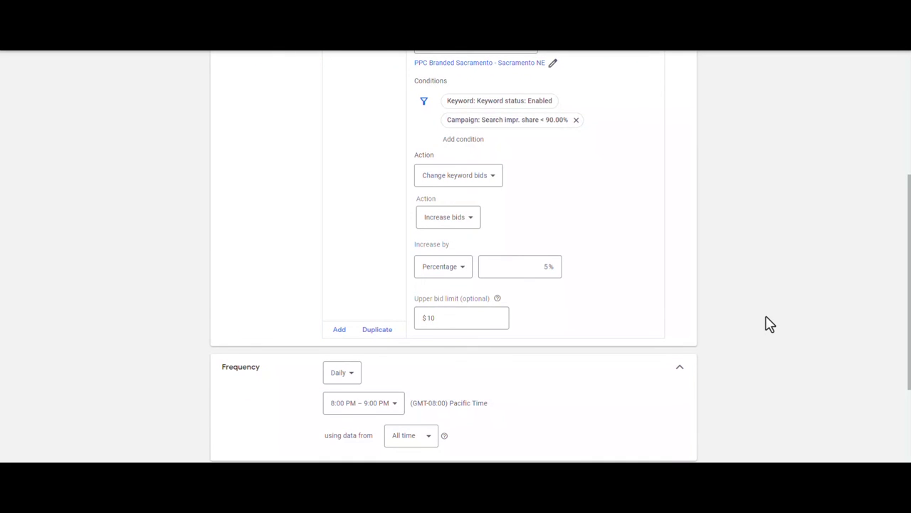
left_click(345, 381)
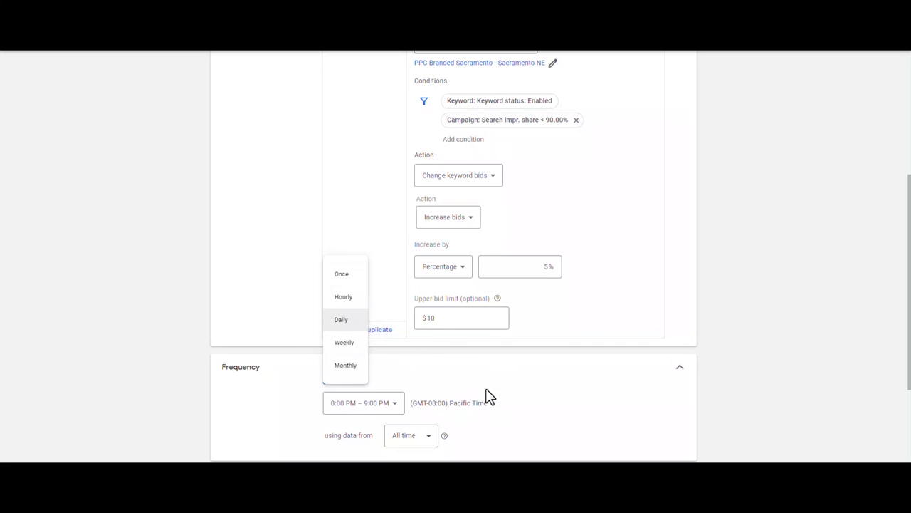
left_click(344, 325)
left_click(415, 437)
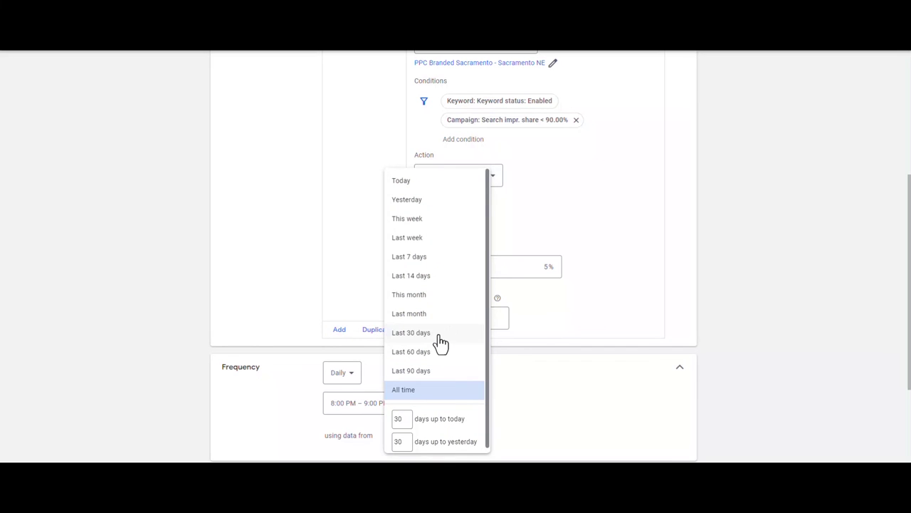
left_click(420, 276)
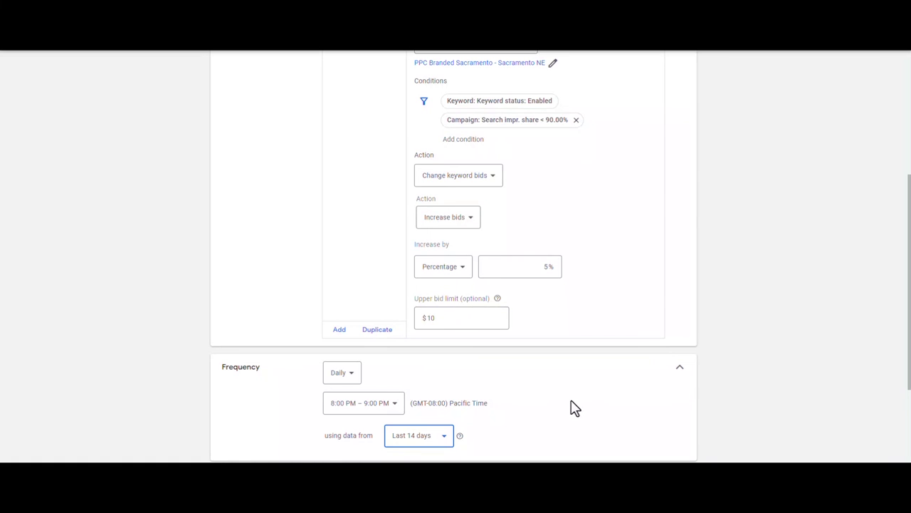
scroll(554, 415, "up", 2)
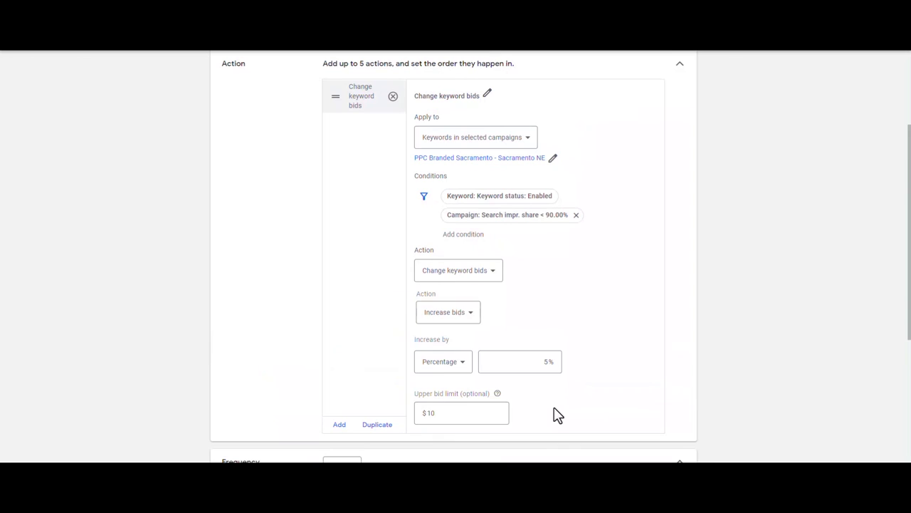
scroll(555, 414, "up", 1)
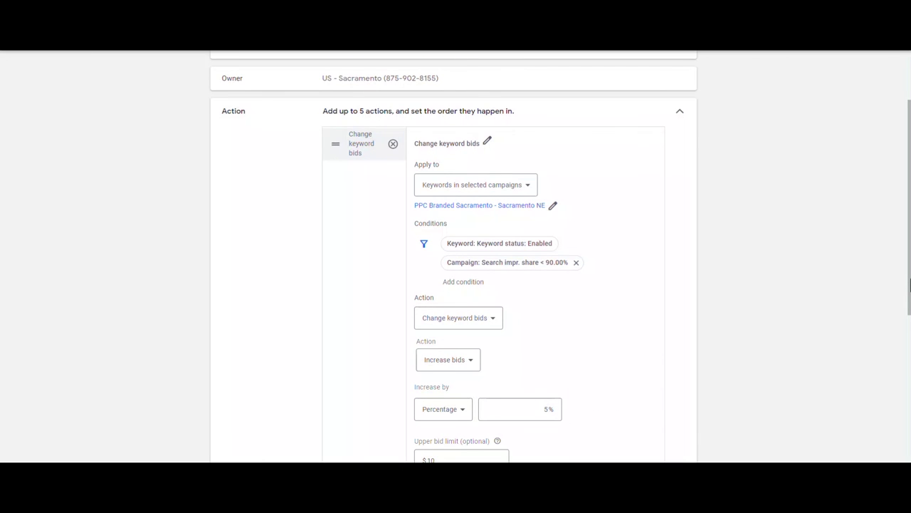
left_click_drag(910, 291, 903, 308)
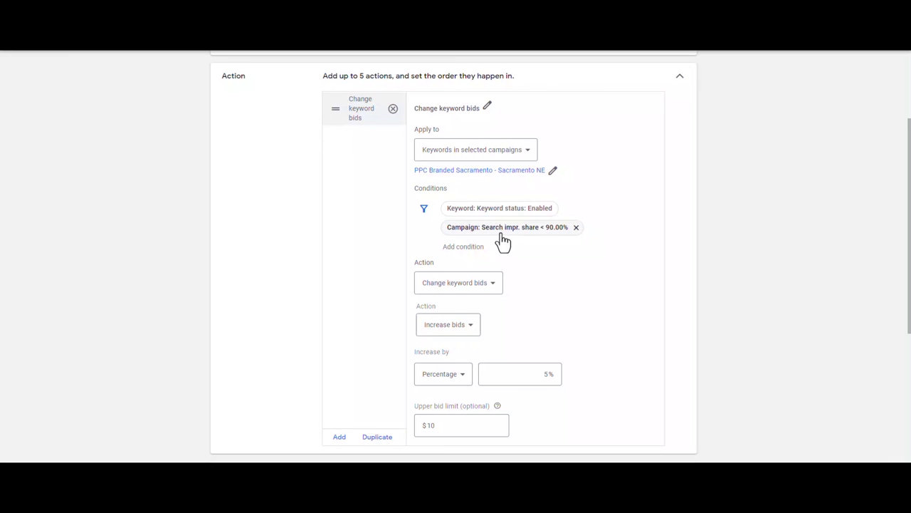
left_click(496, 211)
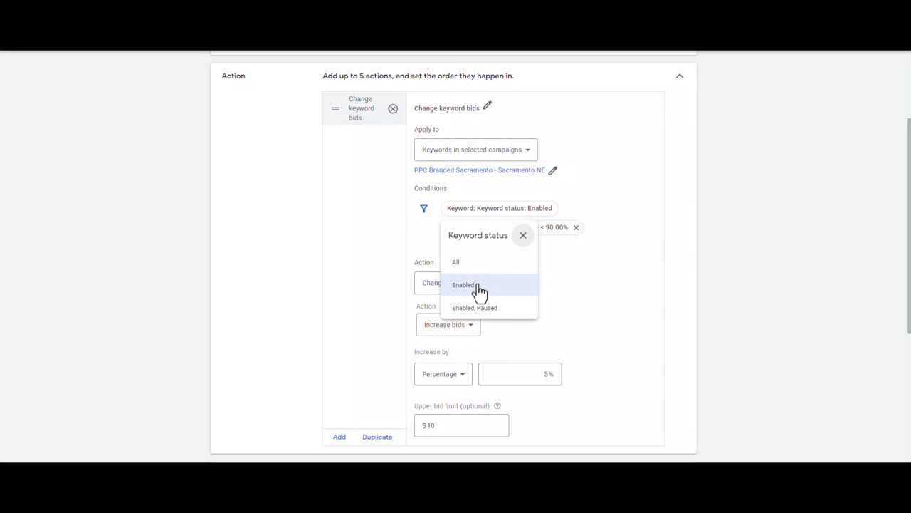
left_click(740, 273)
left_click(504, 230)
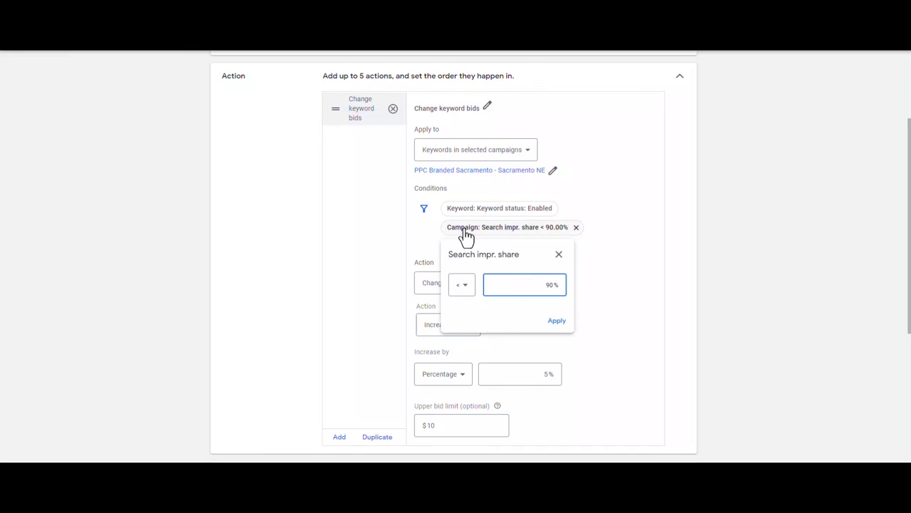
left_click(559, 255)
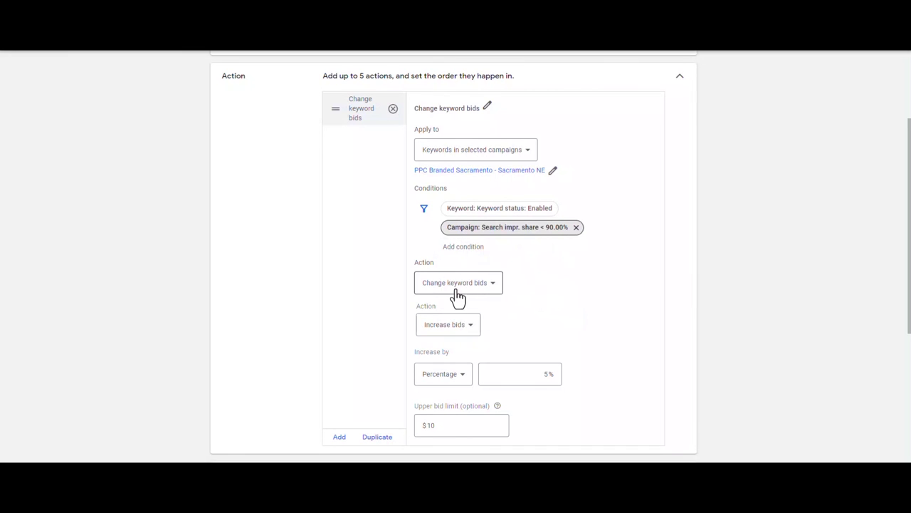
left_click(443, 328)
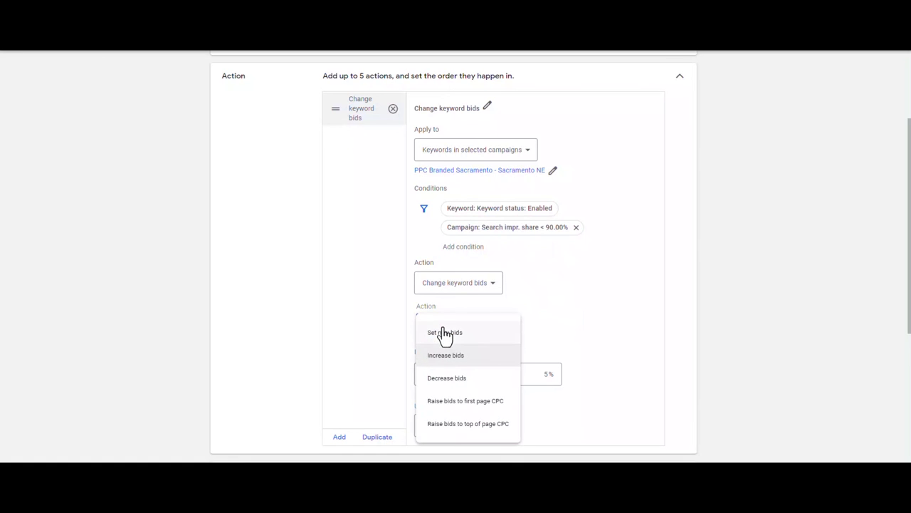
left_click(549, 370)
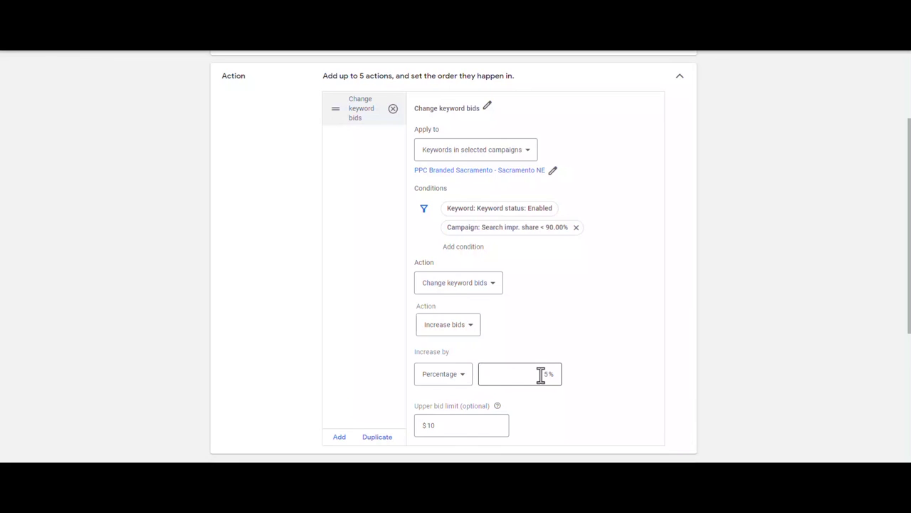
scroll(541, 376, "down", 1)
scroll(907, 346, "down", 1)
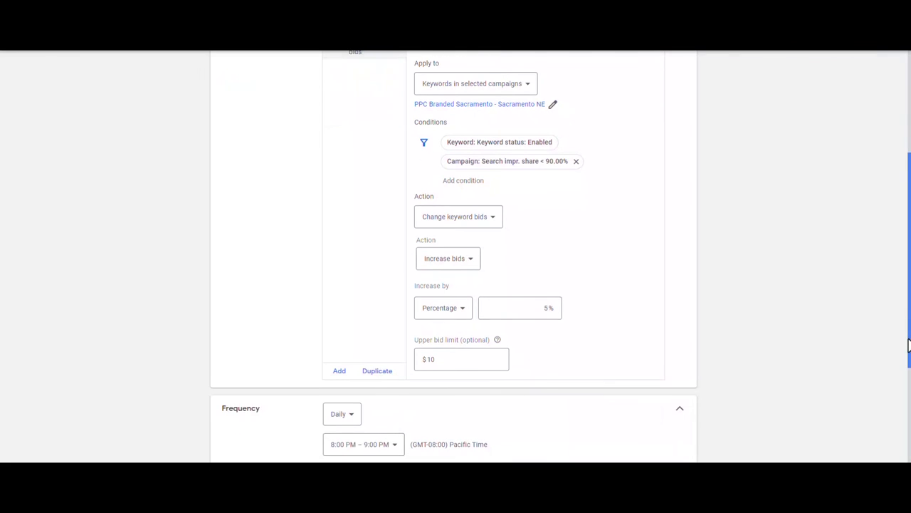
scroll(477, 380, "down", 1)
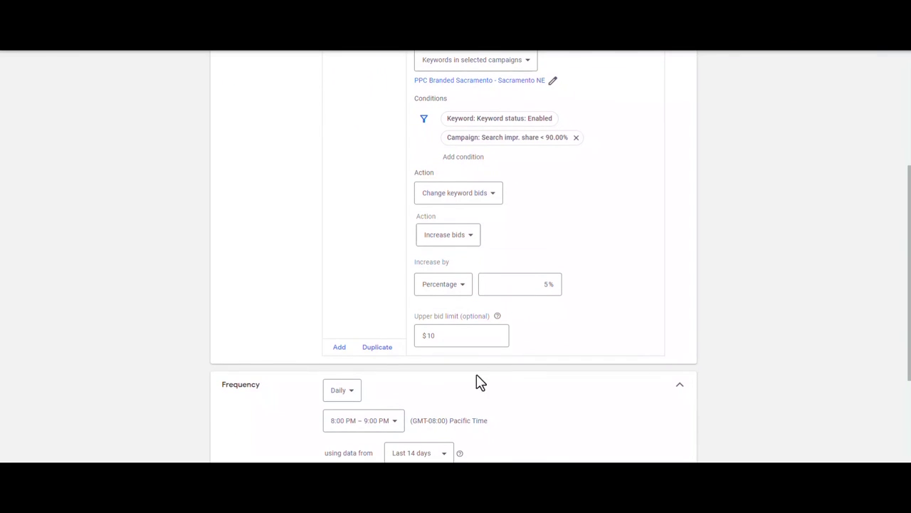
left_click(402, 455)
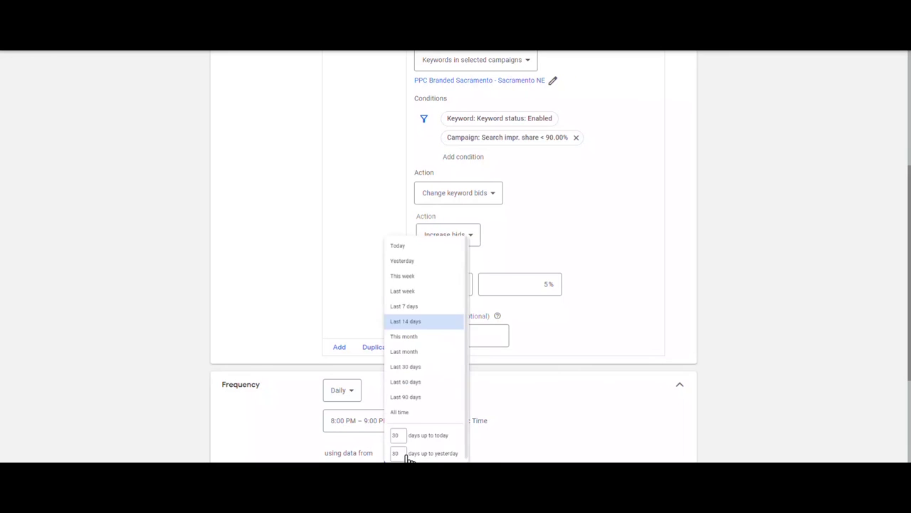
left_click(689, 413)
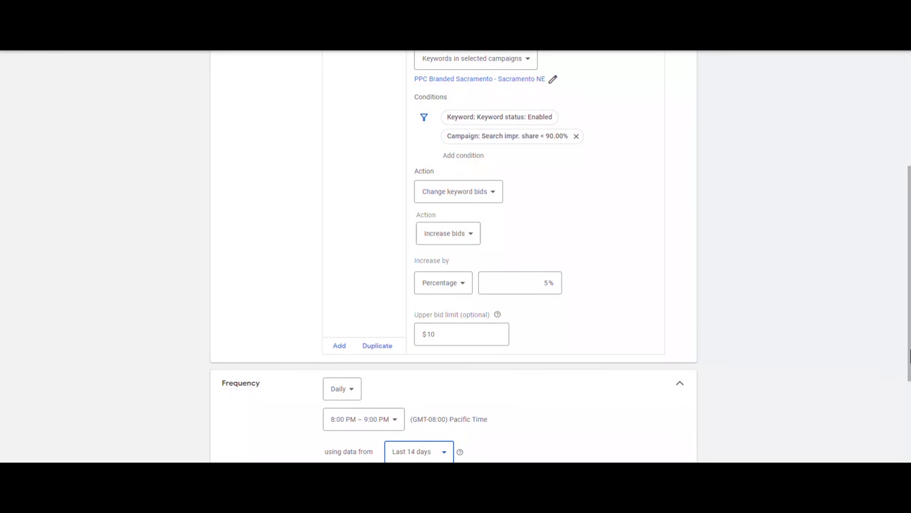
left_click_drag(908, 321, 907, 269)
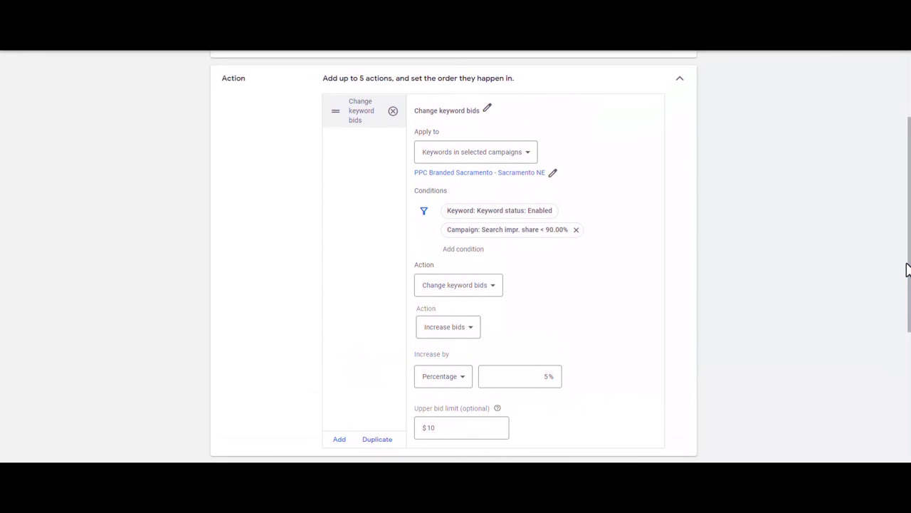